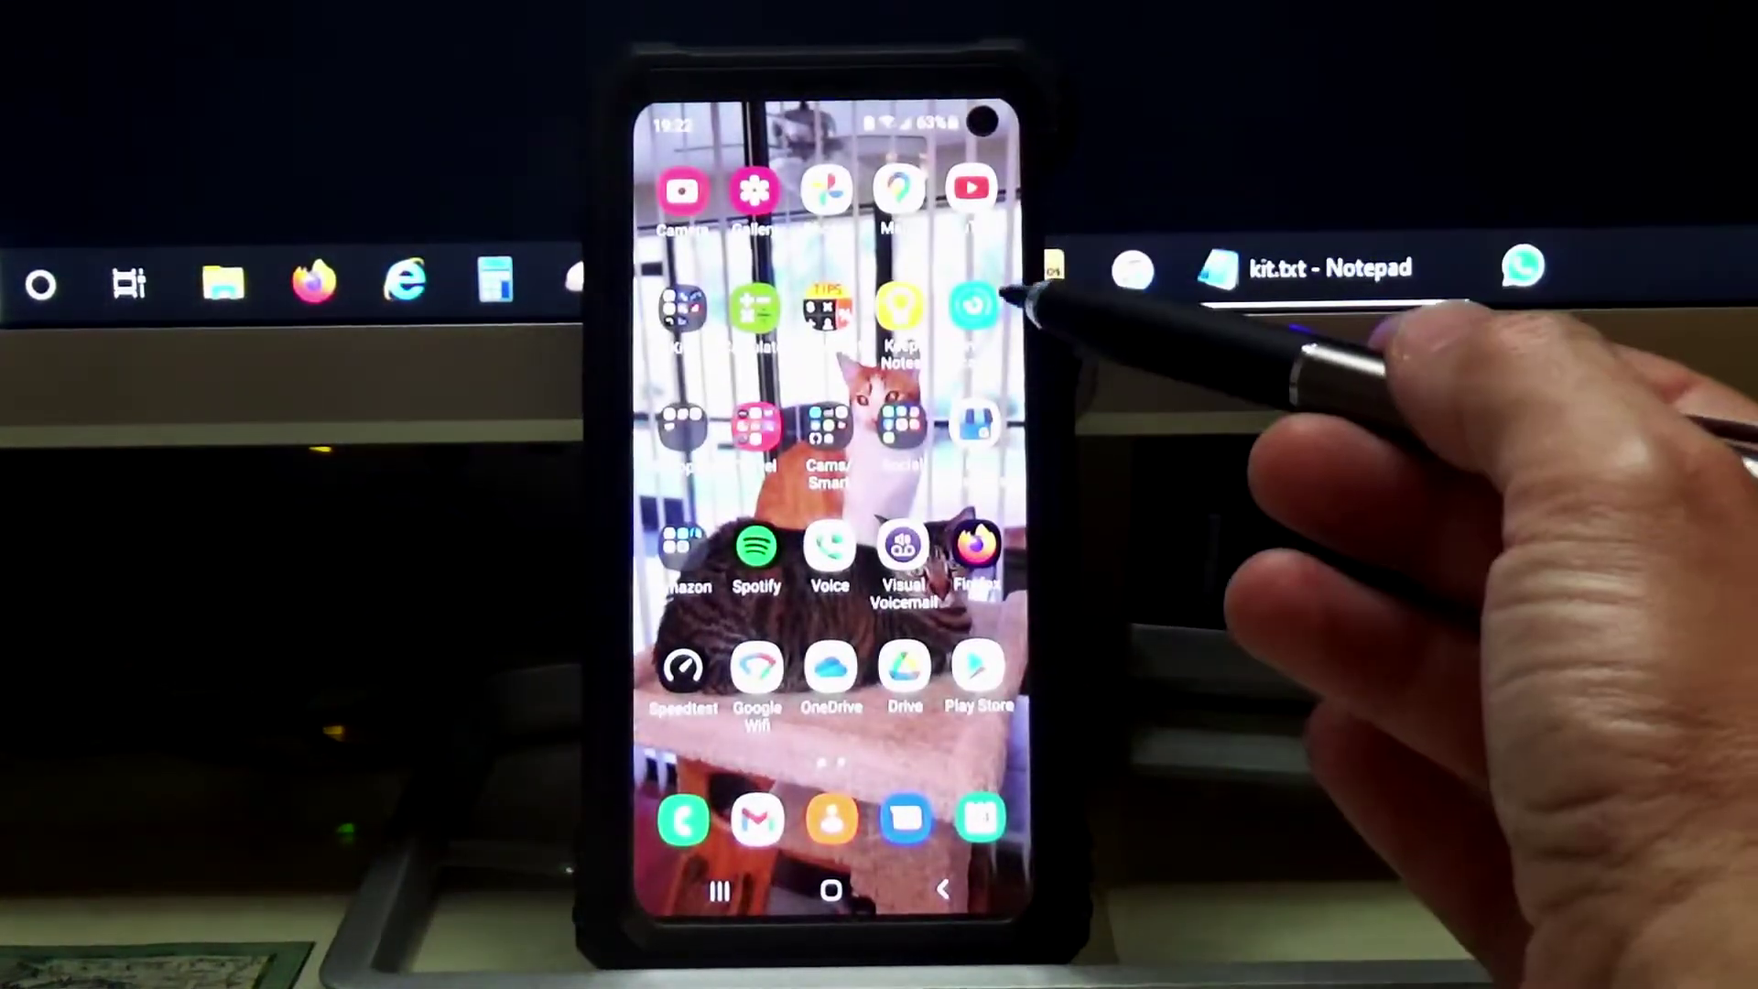
- Open Device care and its Battery page showing 63% charge and about 1 d 8 h left
{"action": "left_click", "coordinate": [984, 307]}
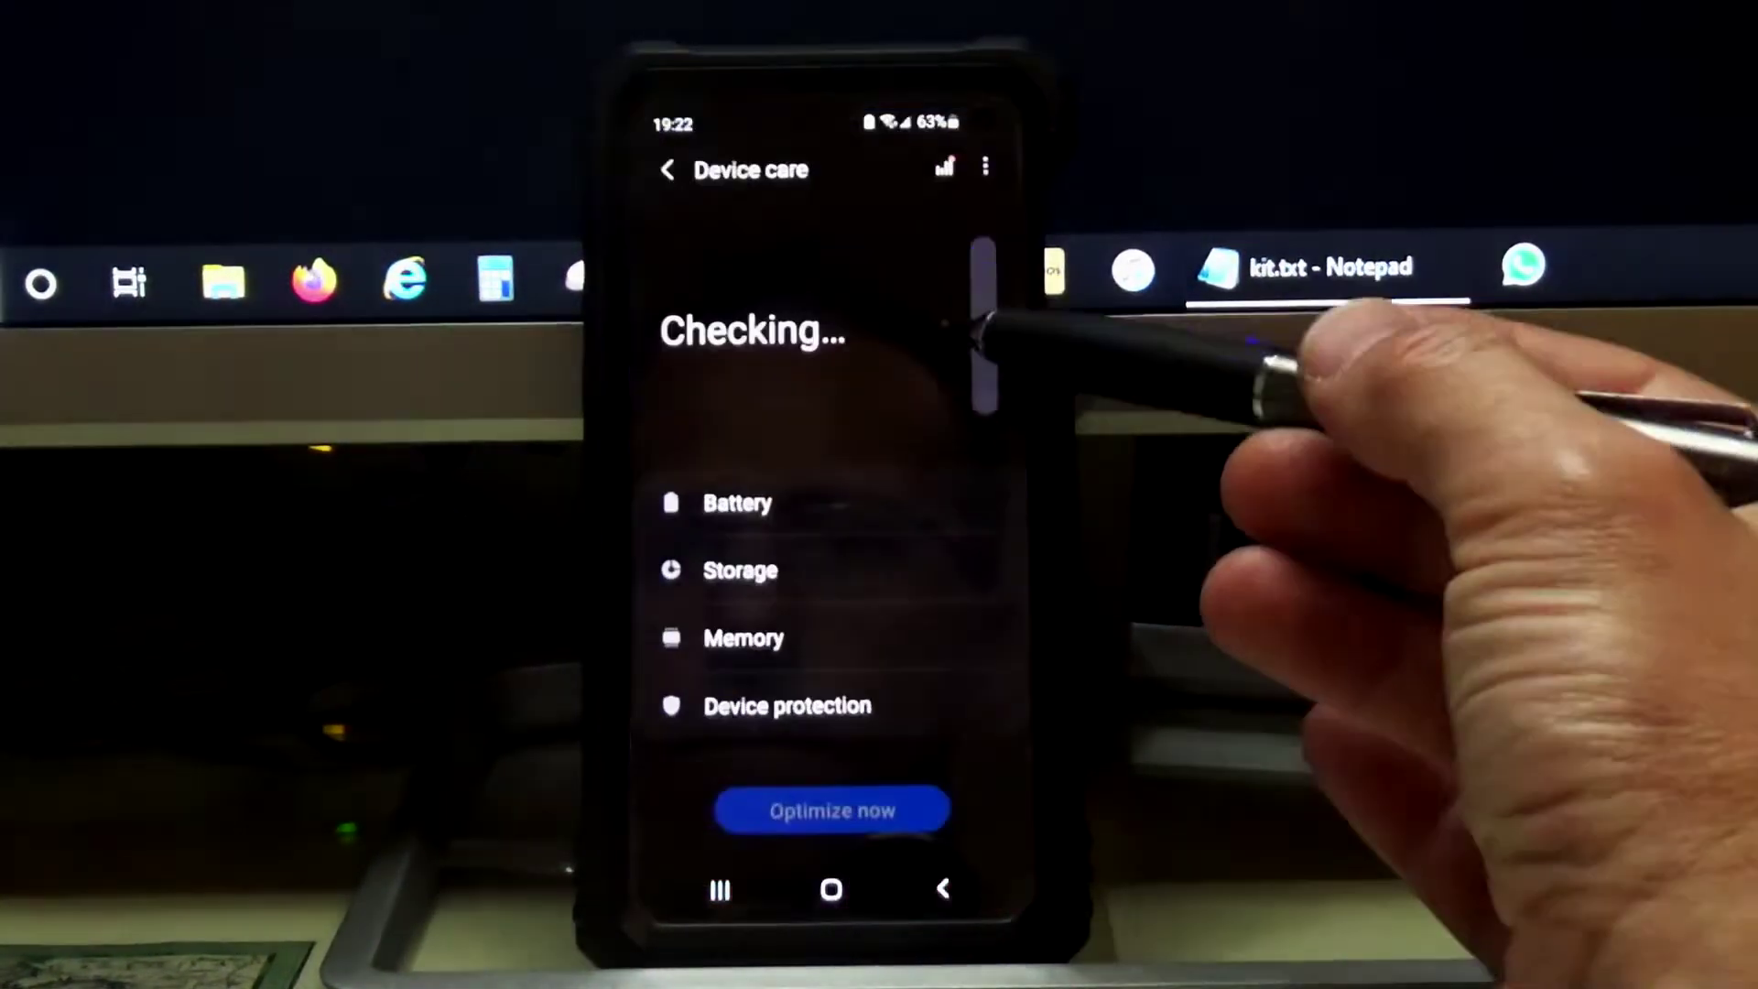
{"action": "left_click", "coordinate": [769, 500]}
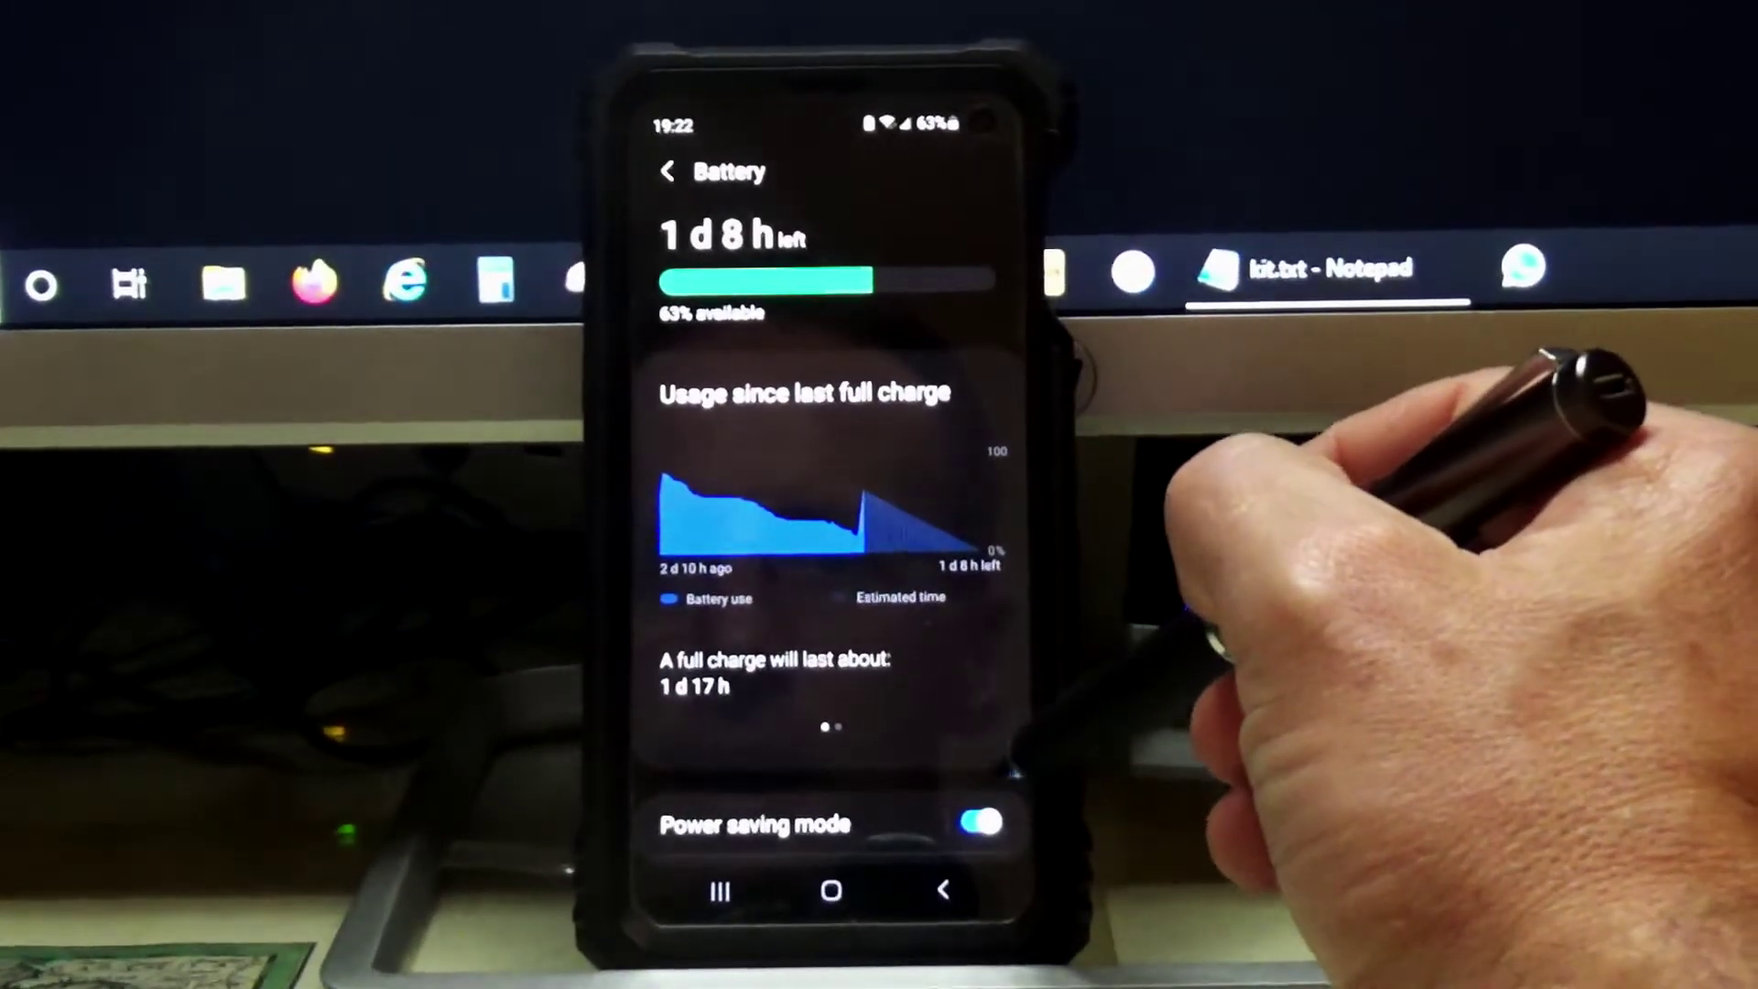
{"action": "left_click_drag", "start_coordinate": [852, 688], "coordinate": [852, 453]}
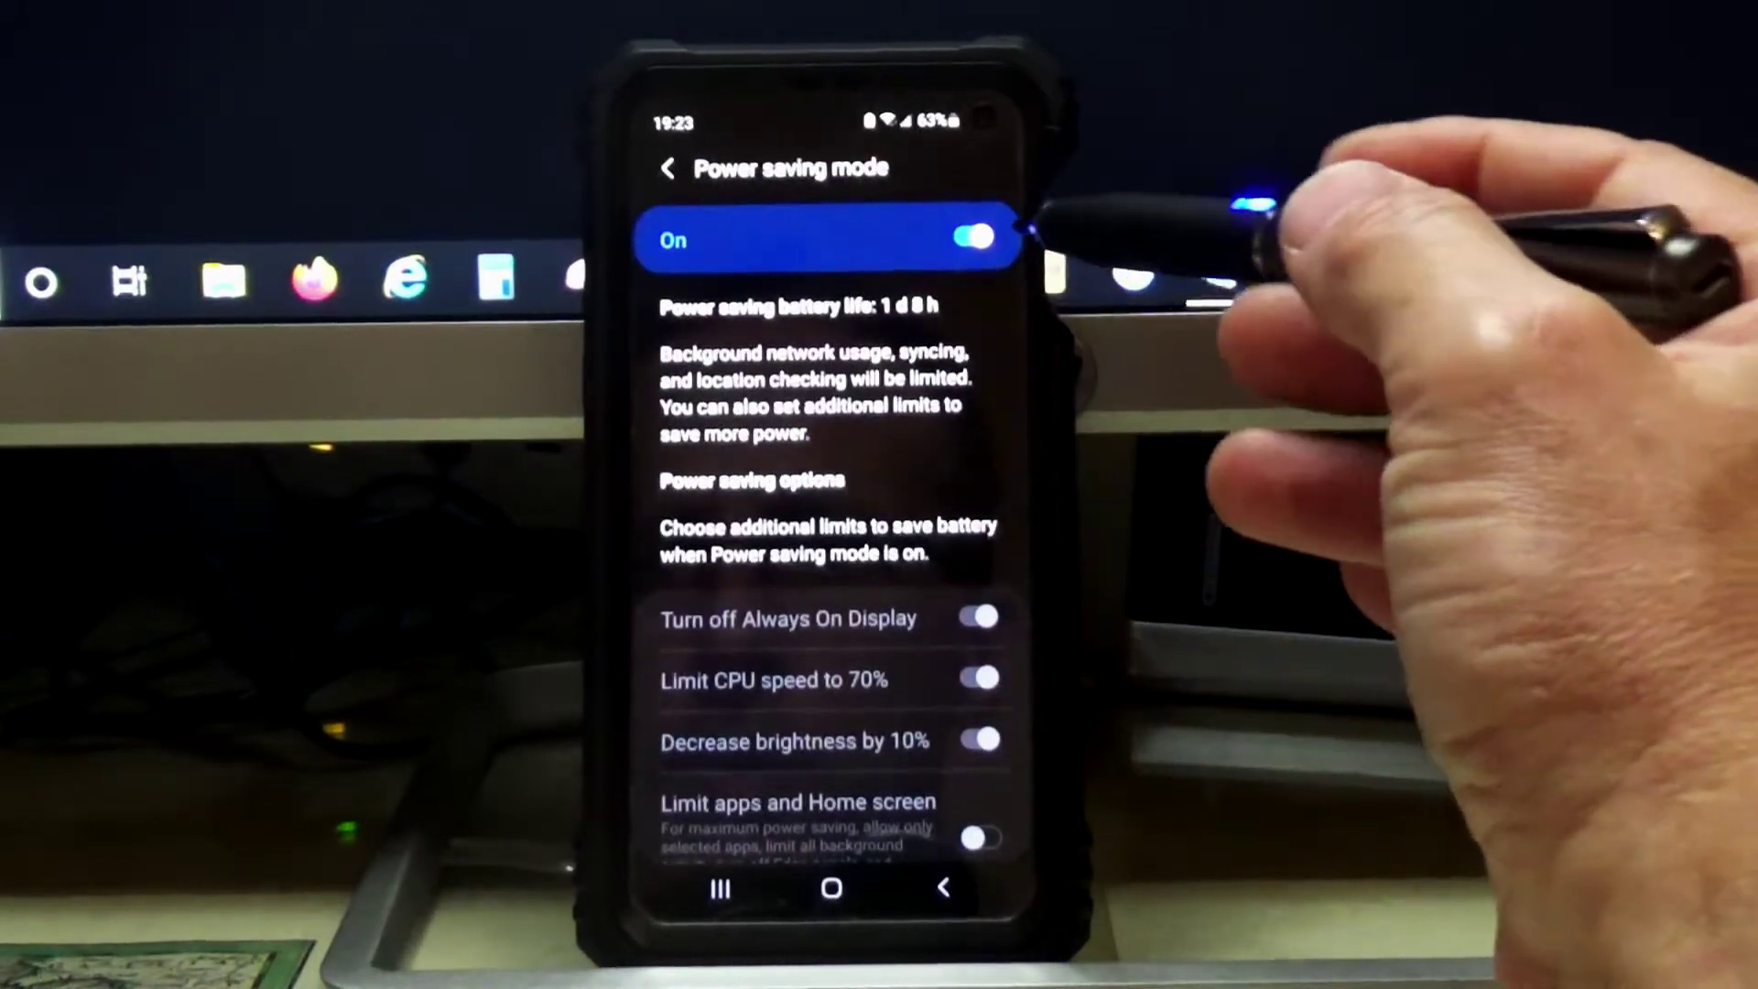
- Switch Power saving mode off on its options page
{"action": "left_click", "coordinate": [972, 240]}
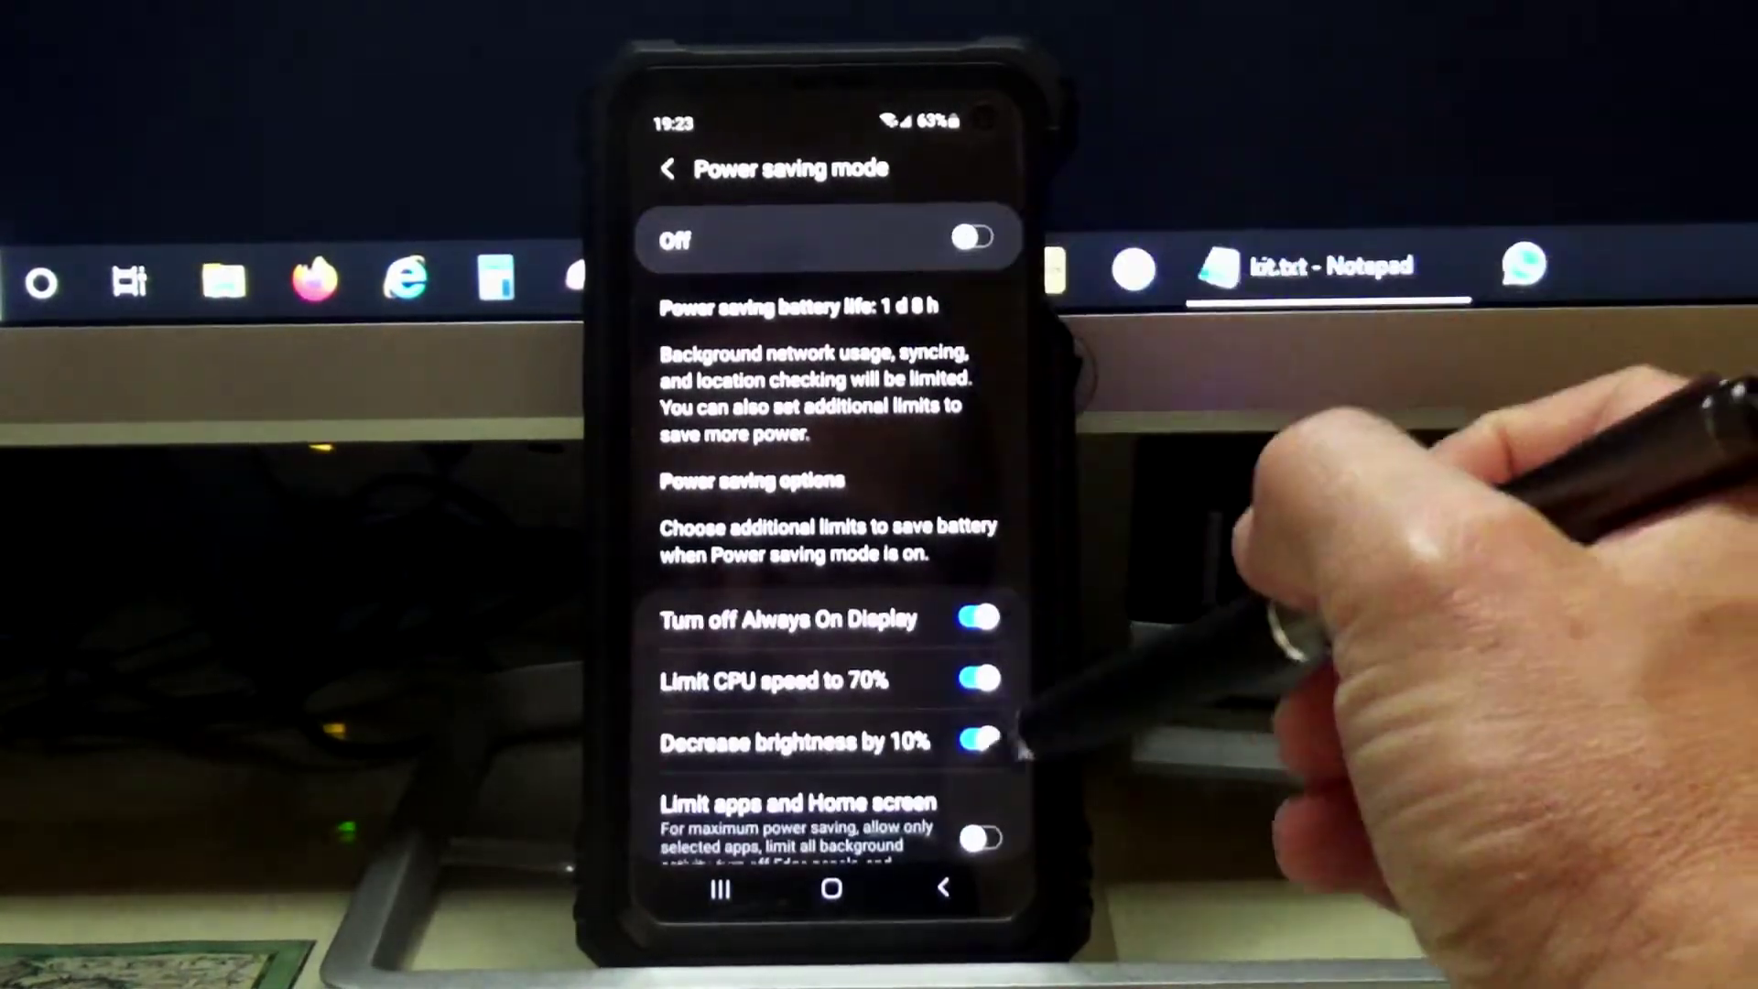